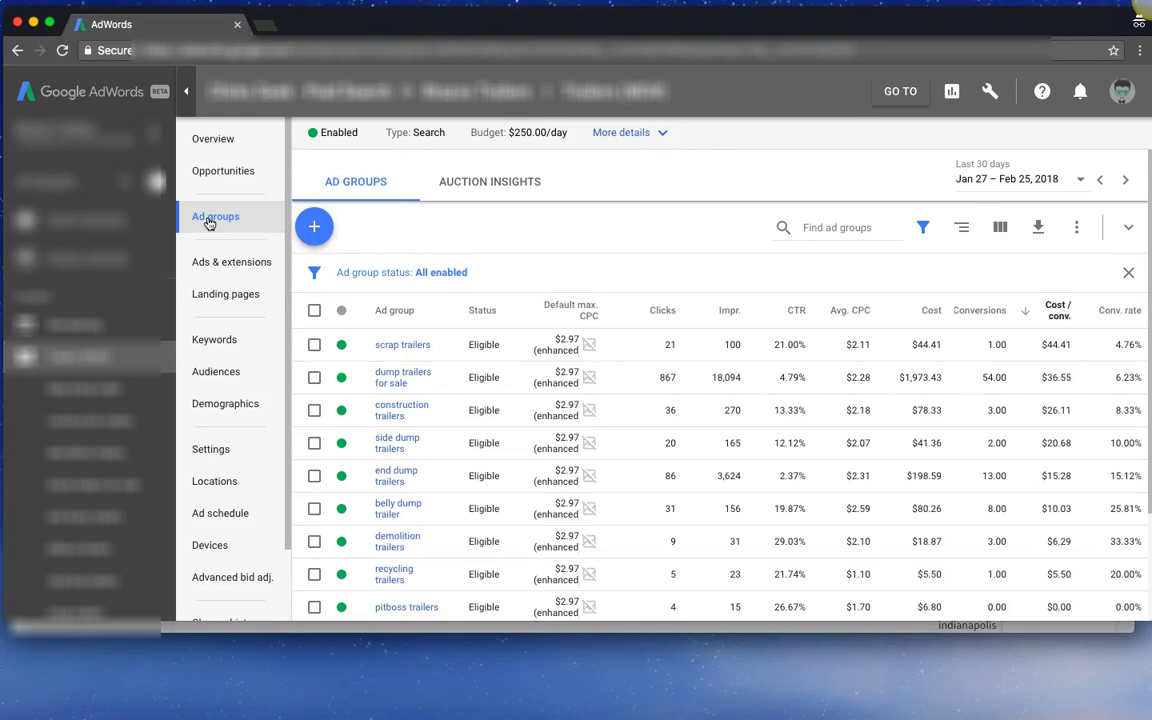
Step: Apply the ad groups column set with Conversions, Cost / conv. and Conv. rate, and sort the table by Cost / conv. from highest to lowest
left_click(49, 23)
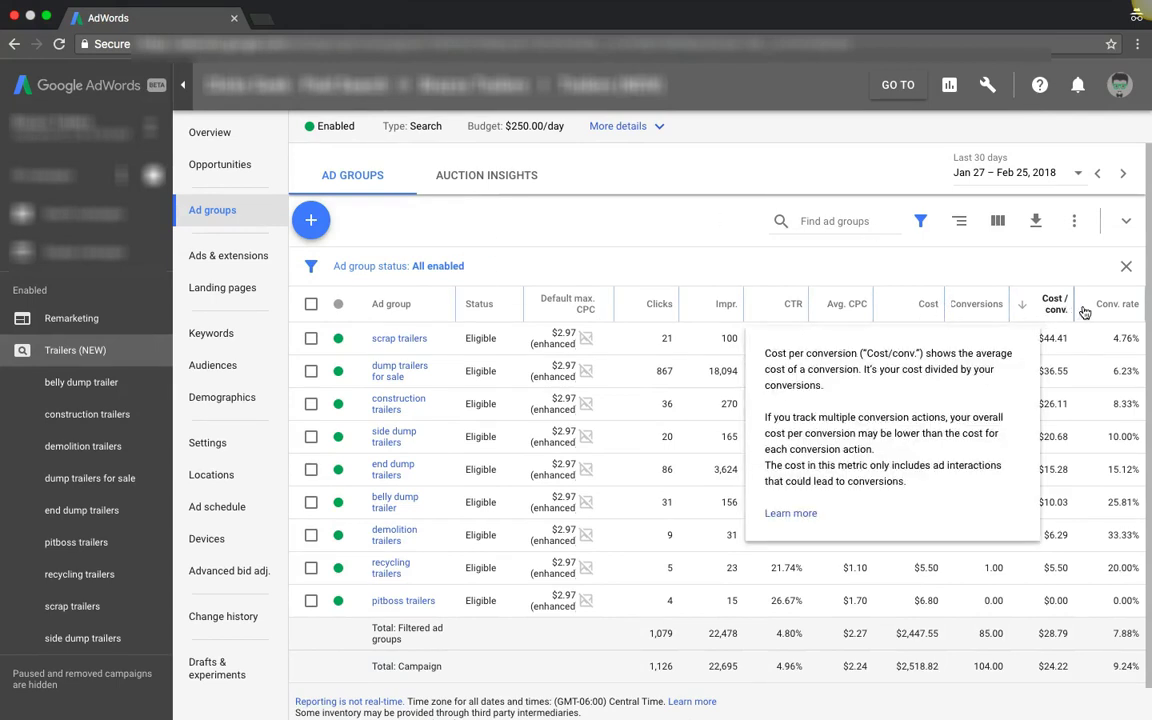
left_click(998, 221)
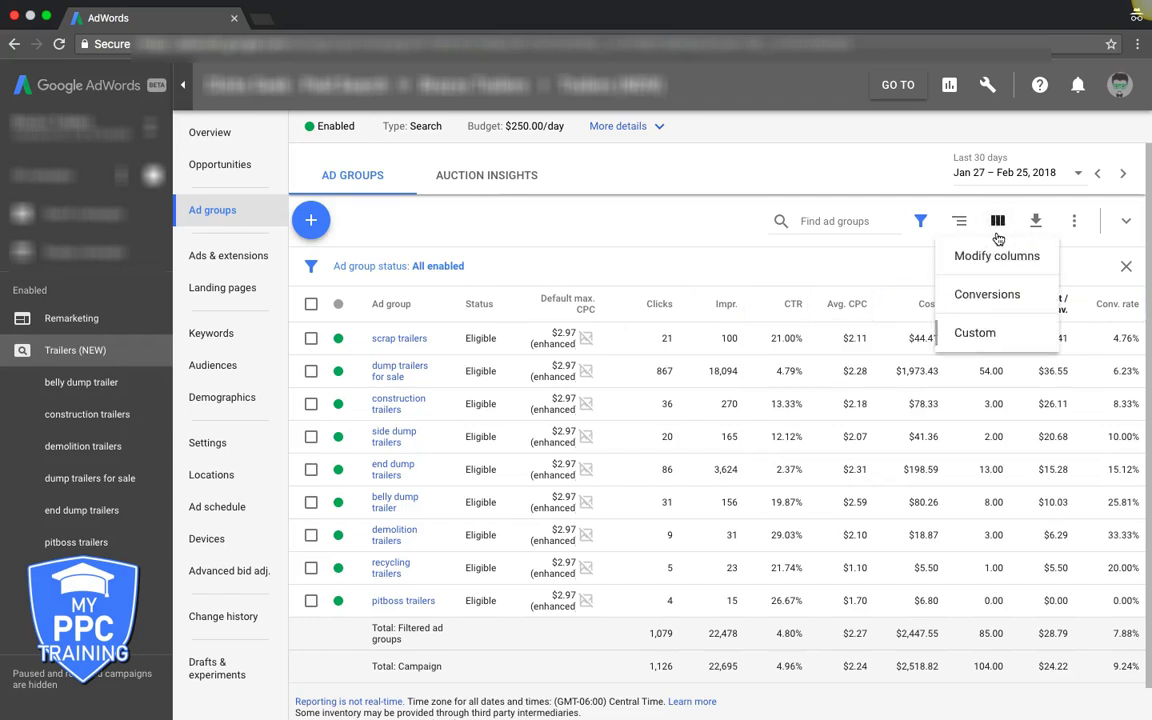
left_click(982, 259)
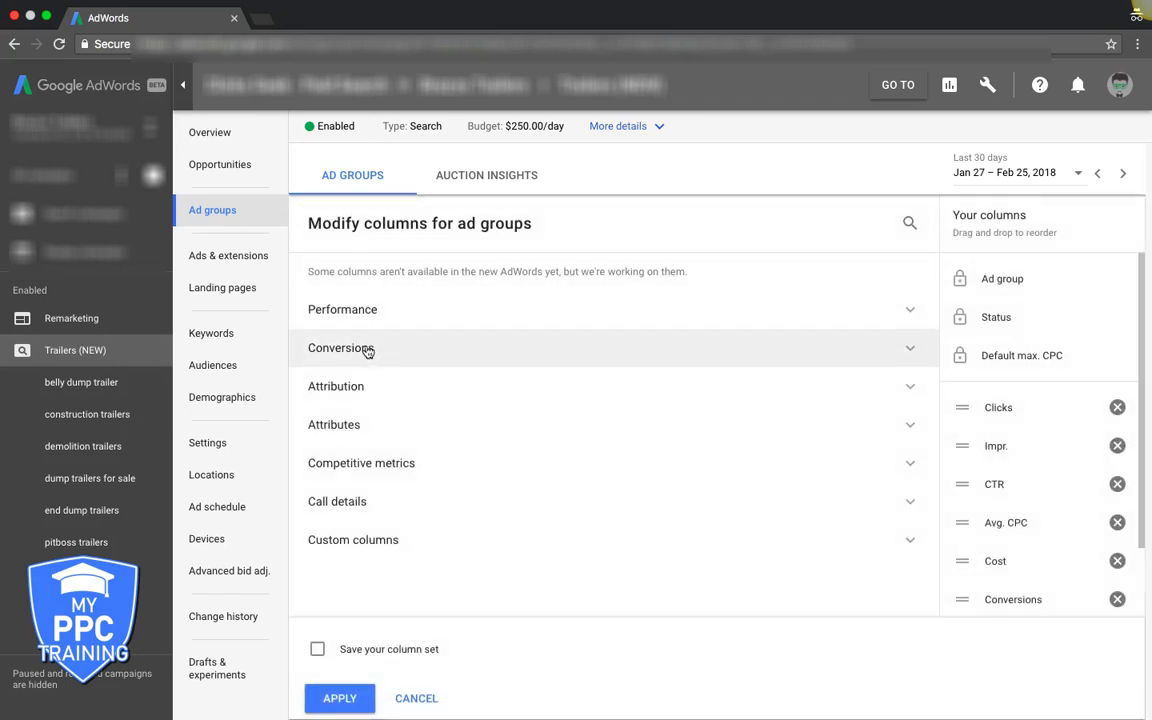
left_click(368, 350)
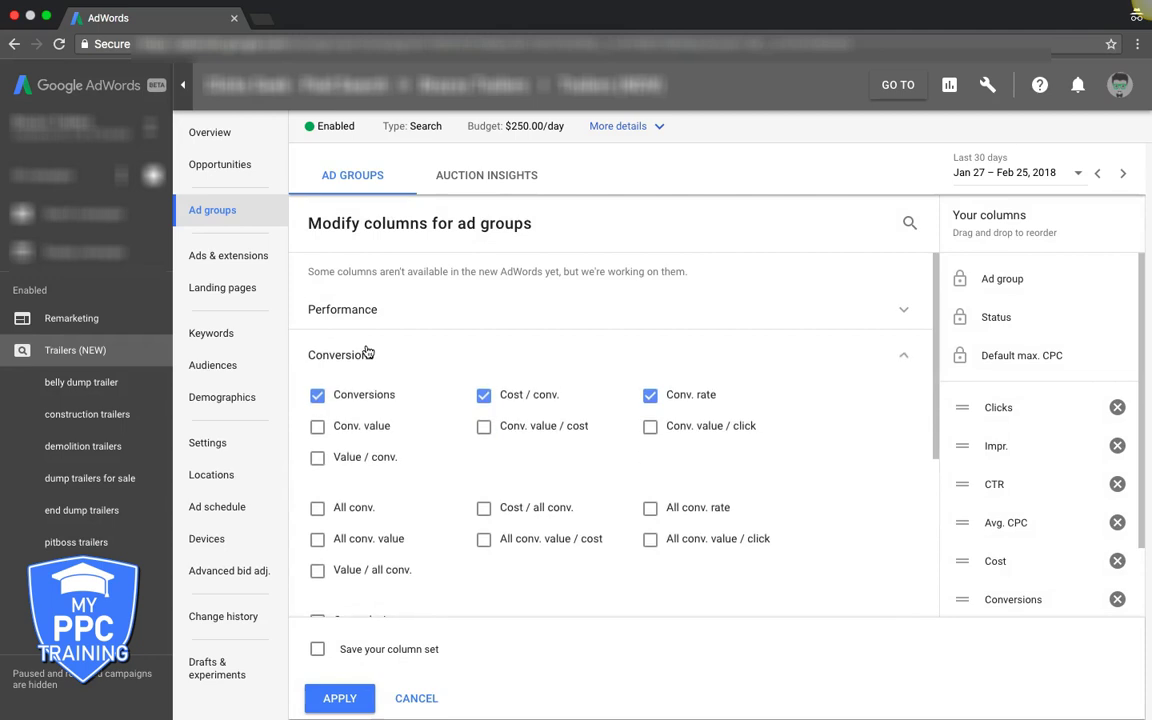
left_click(333, 698)
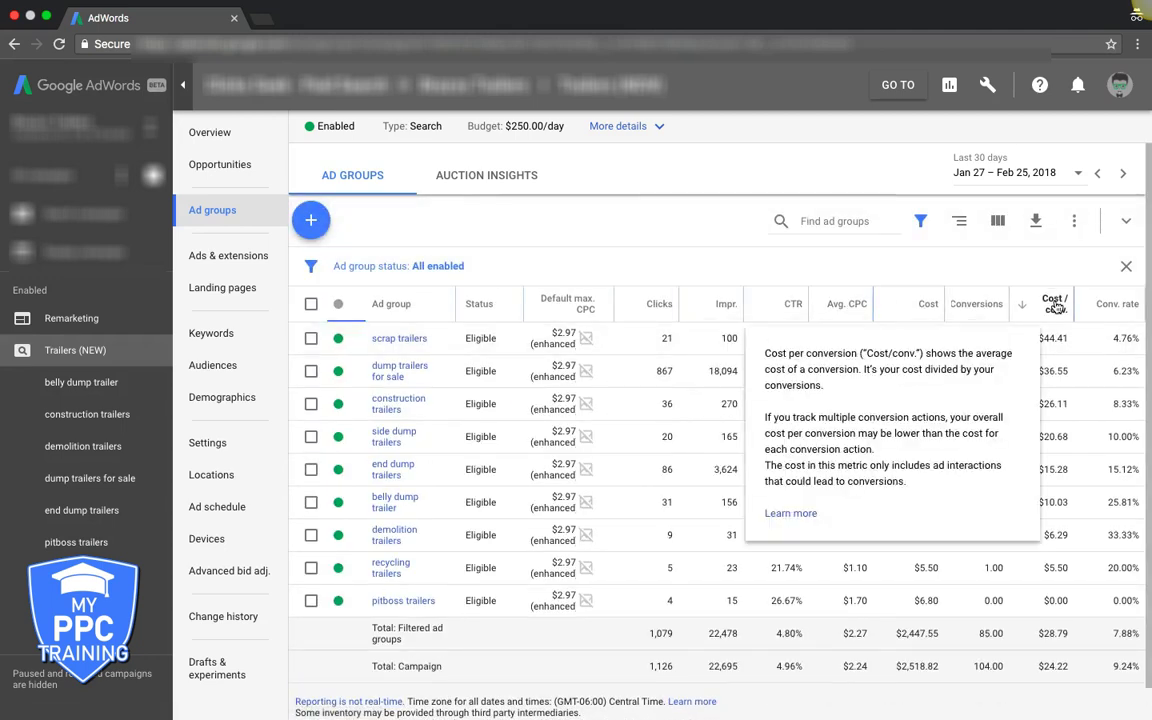
left_click(1055, 304)
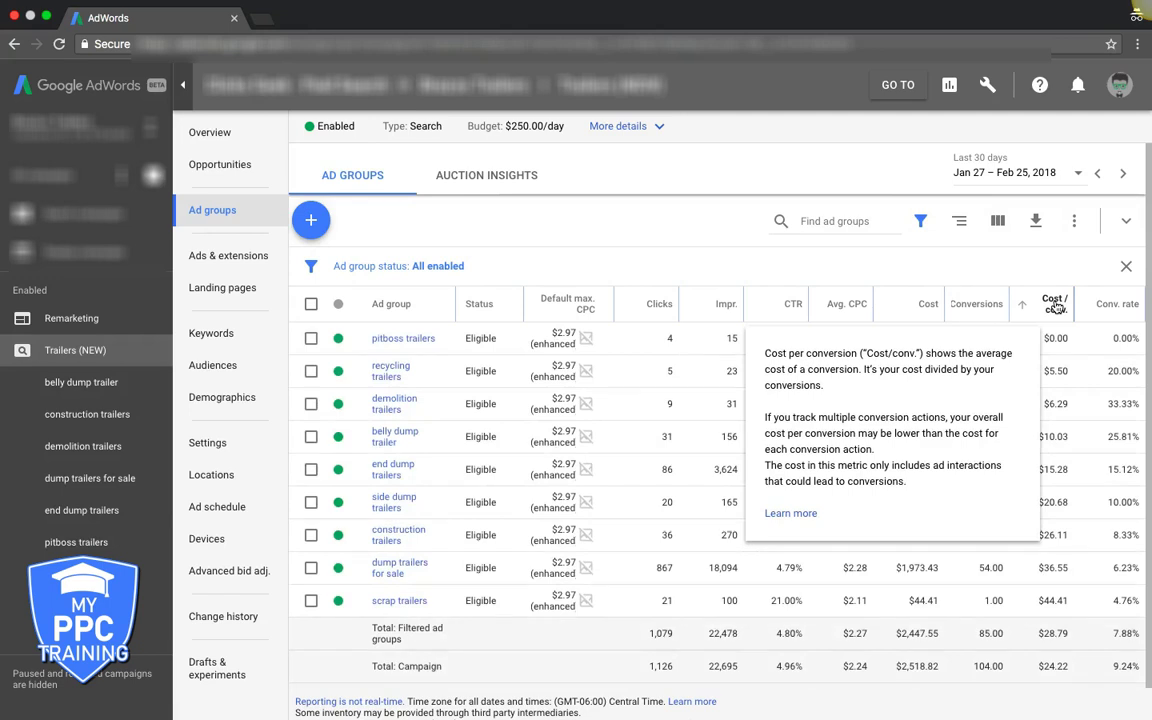
left_click(1055, 305)
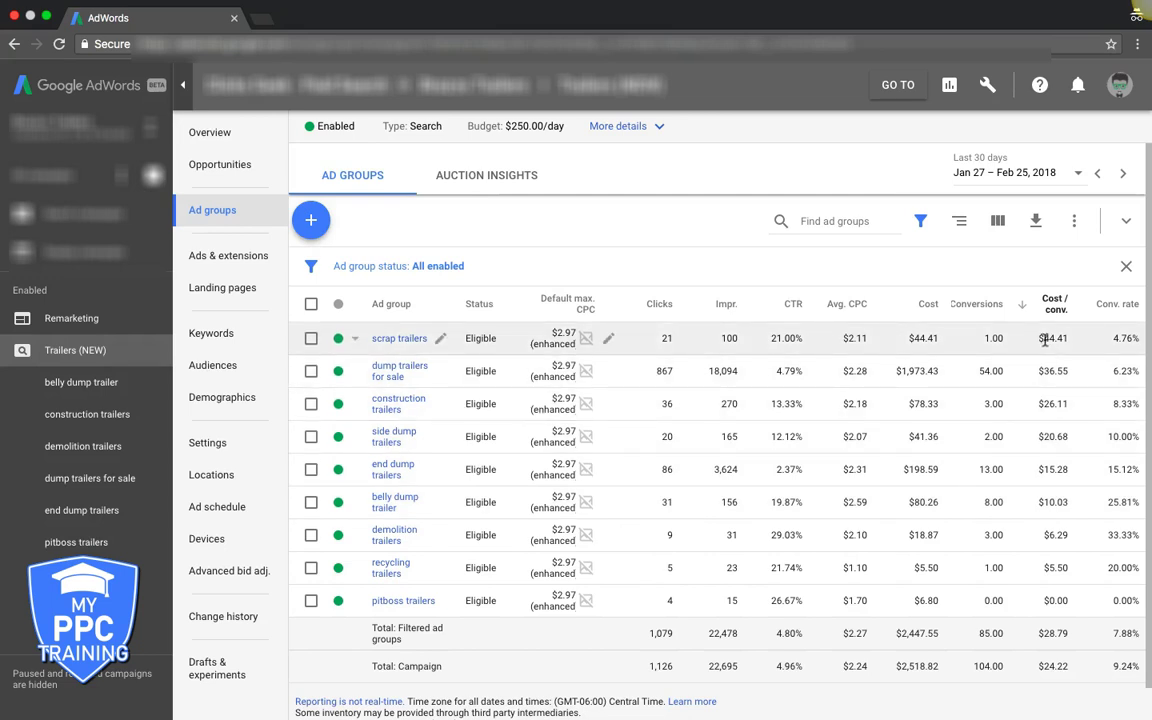
Step: Open the scrap trailers ad group, sort its keywords by most clicks, and examine their cost and conversion metrics
left_click(412, 338)
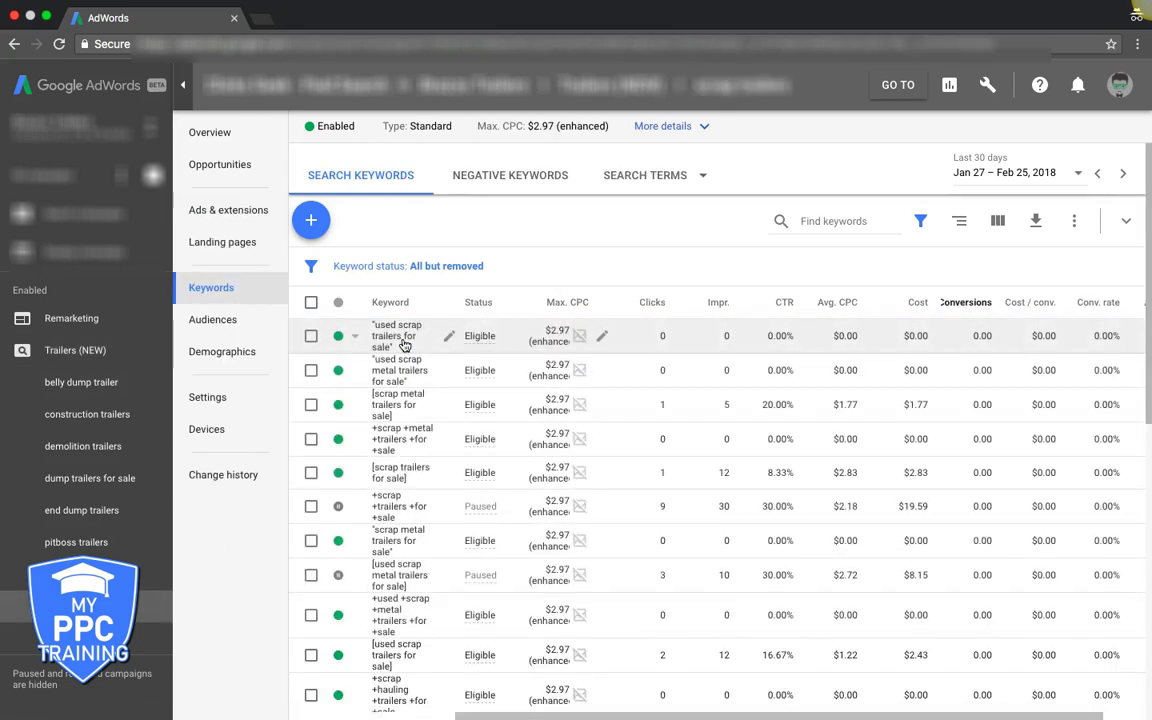
left_click(650, 302)
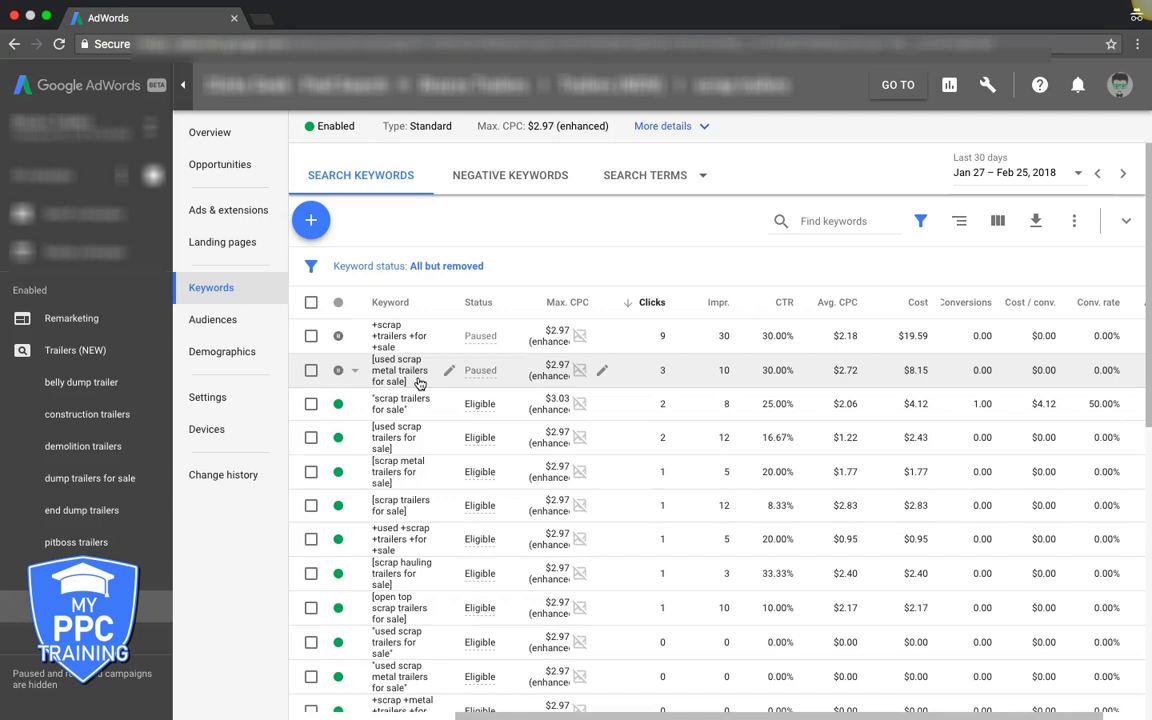
mouse_move(478, 374)
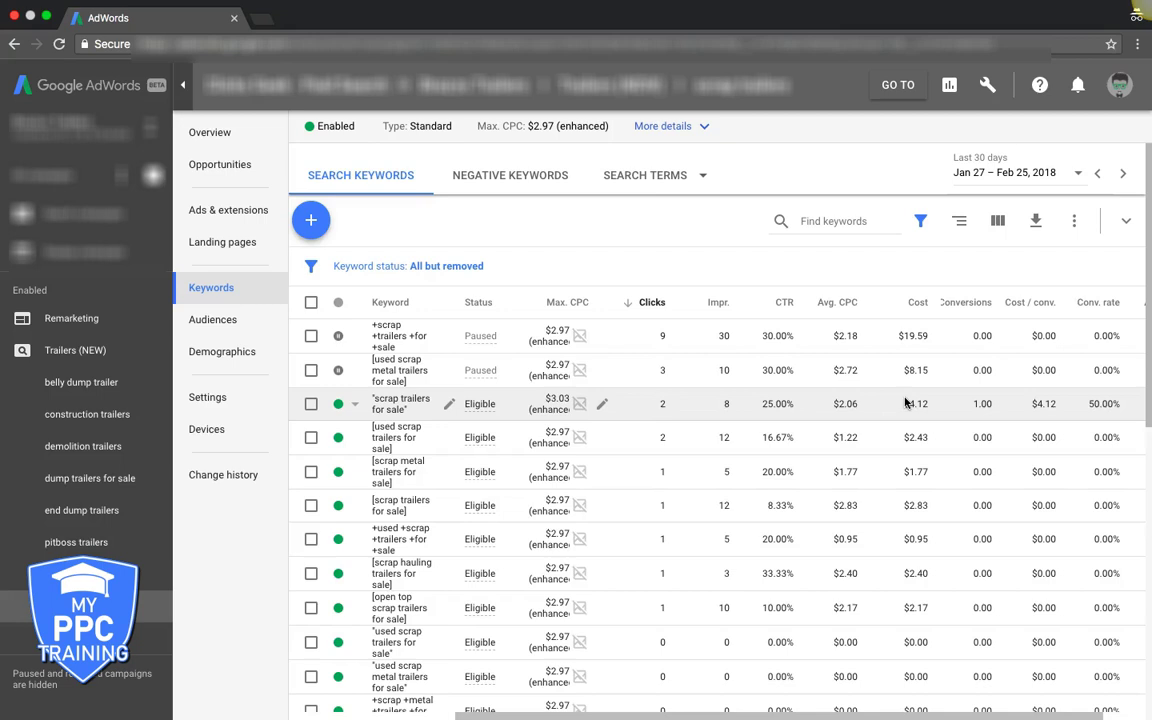
scroll(905, 404, "right", 2)
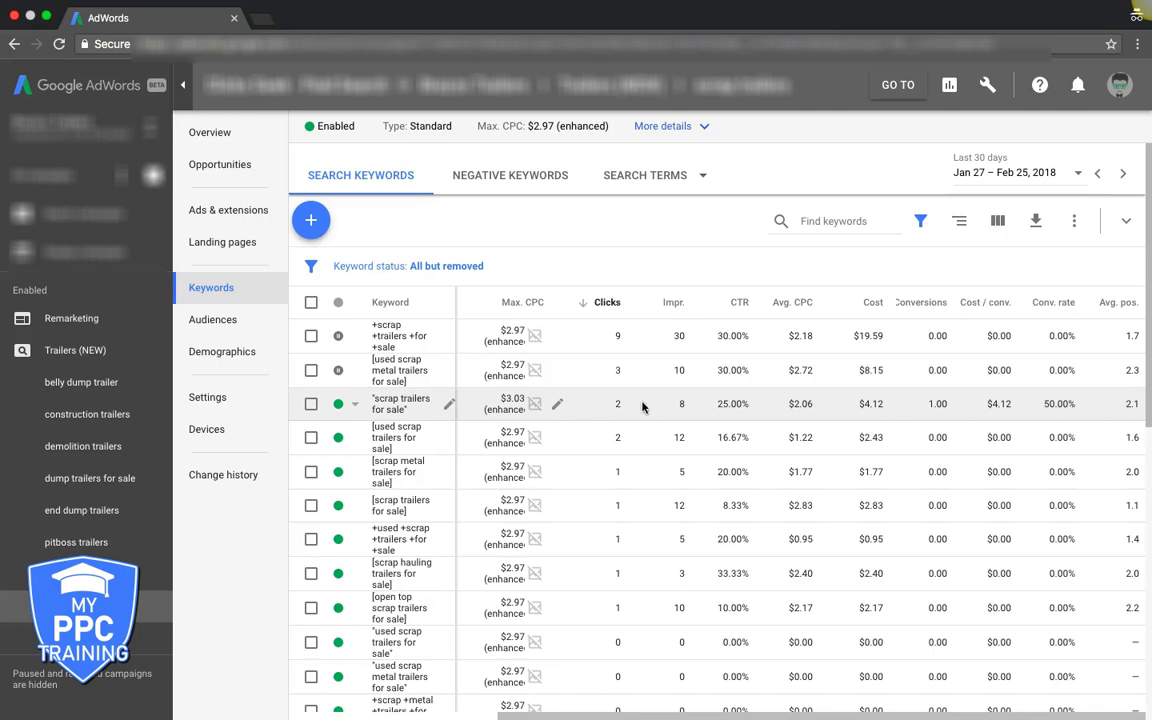
scroll(588, 411, "left", 1)
scroll(588, 411, "left", 2)
mouse_move(590, 410)
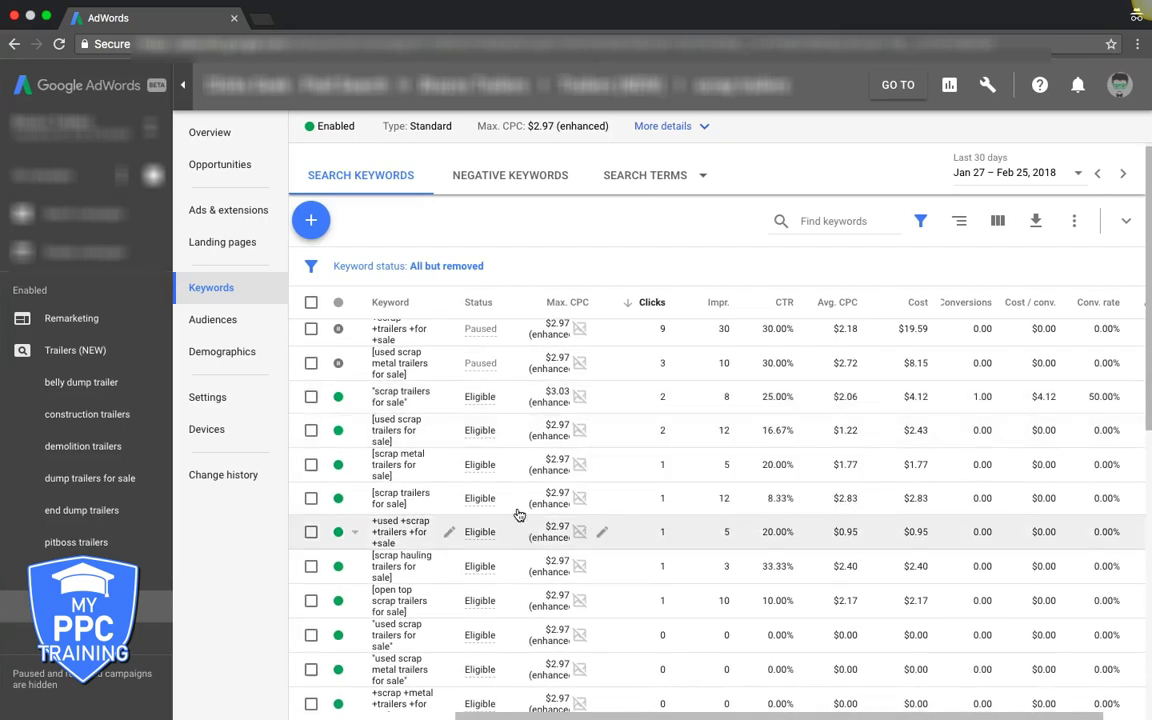
Step: Review keyword performance in the dump trailers for sale ad group, and return to the Trailers (NEW) campaign's ad groups list
left_click(62, 352)
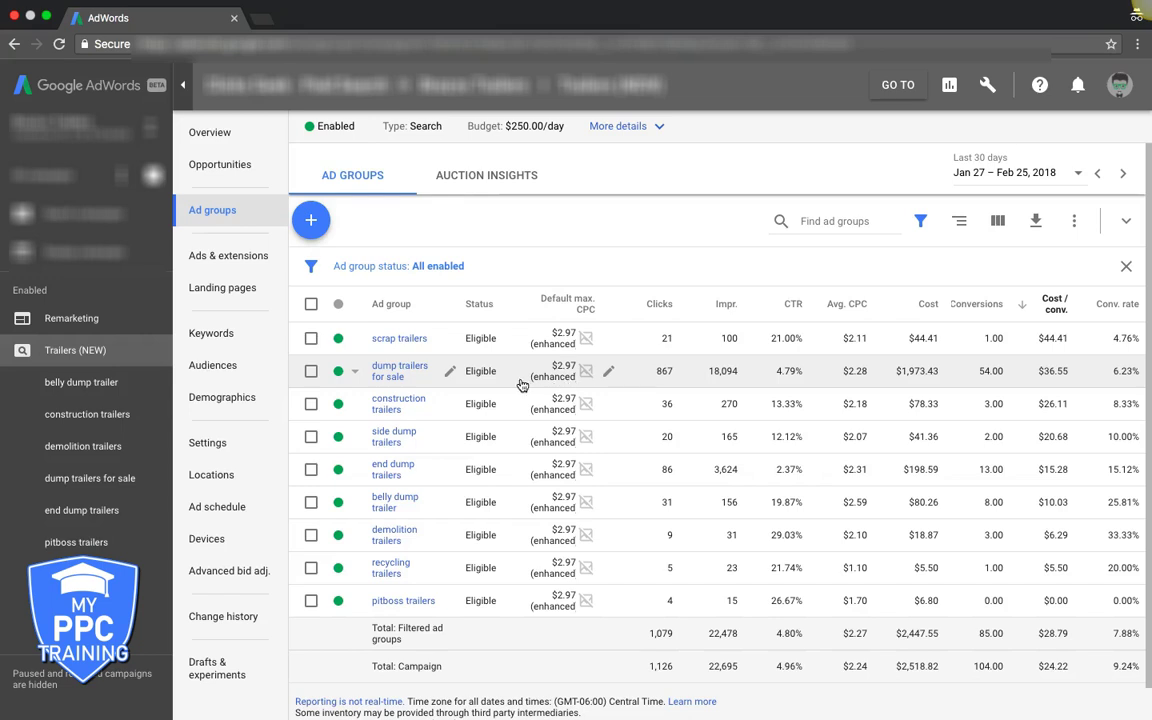
left_click(393, 373)
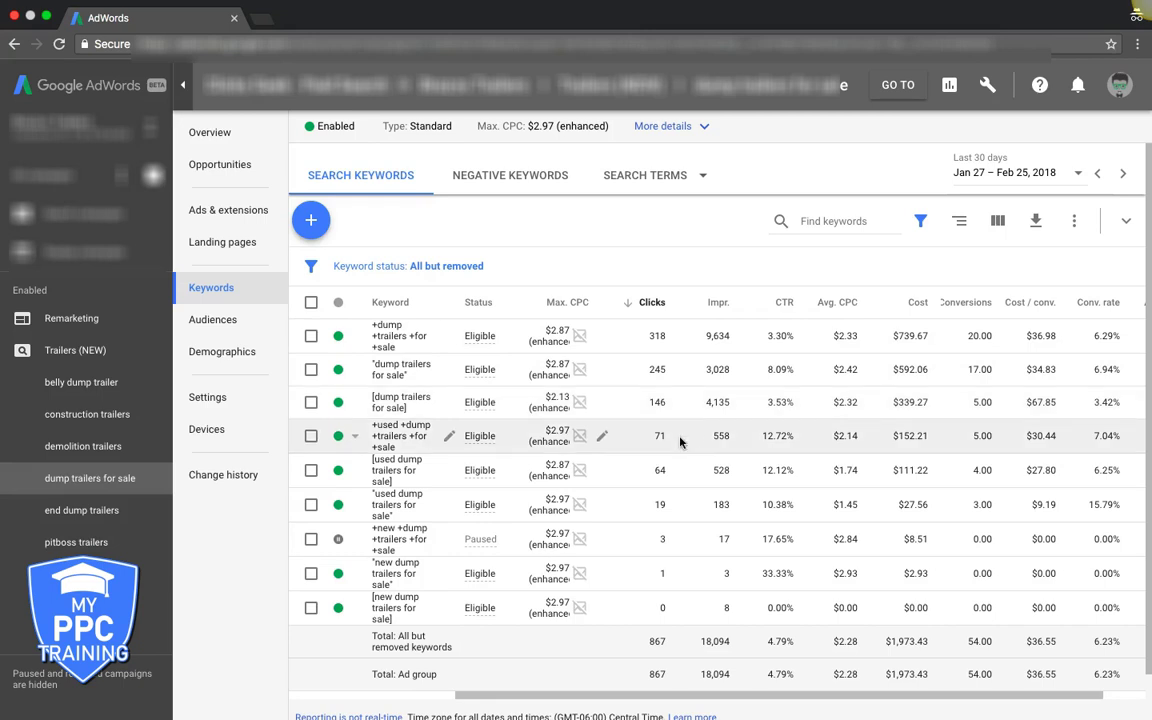
scroll(514, 476, "down", 1)
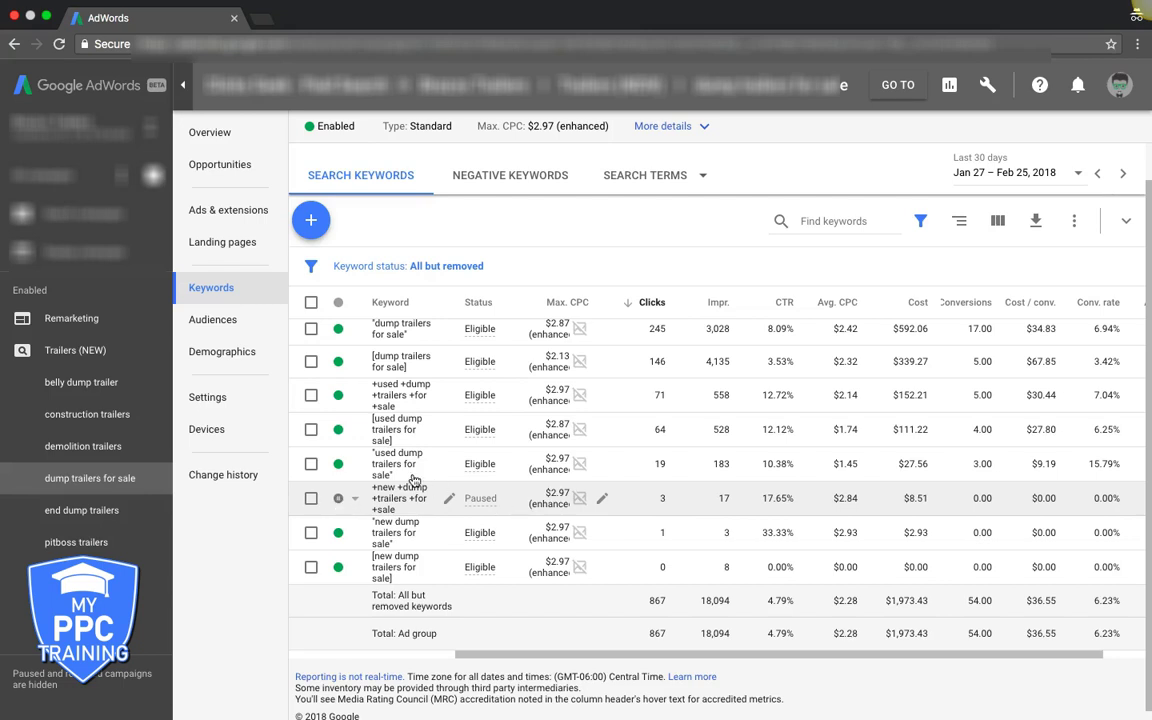
scroll(409, 479, "up", 1)
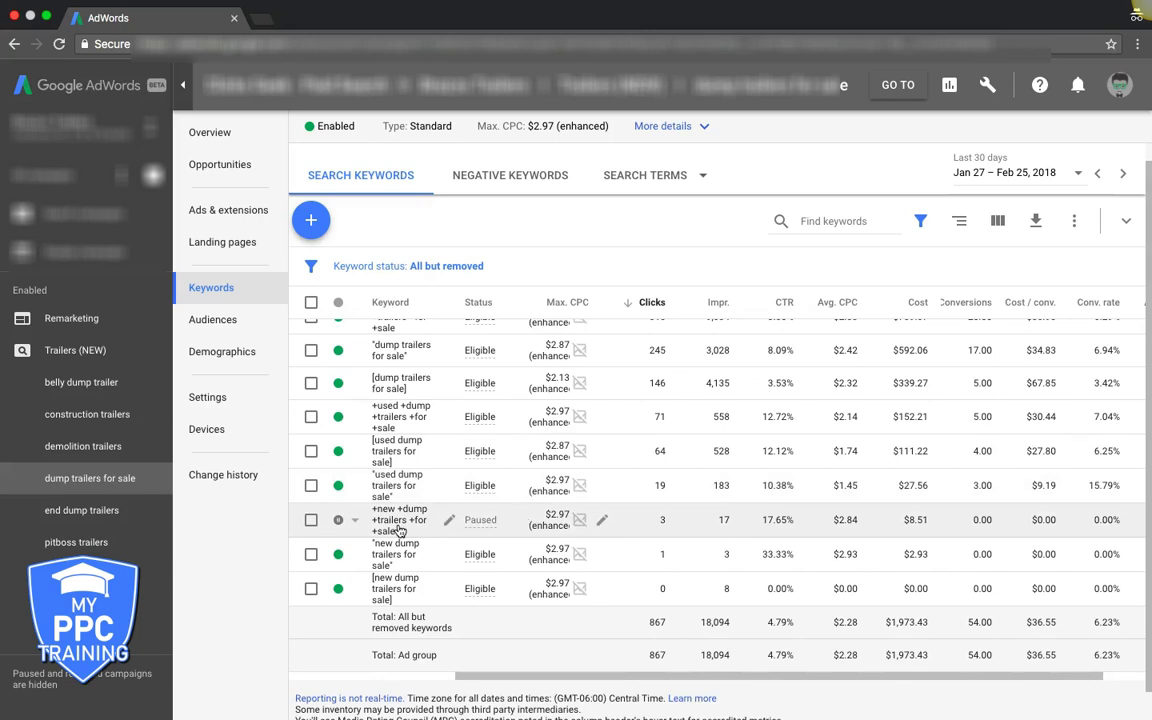
scroll(450, 520, "up", 1)
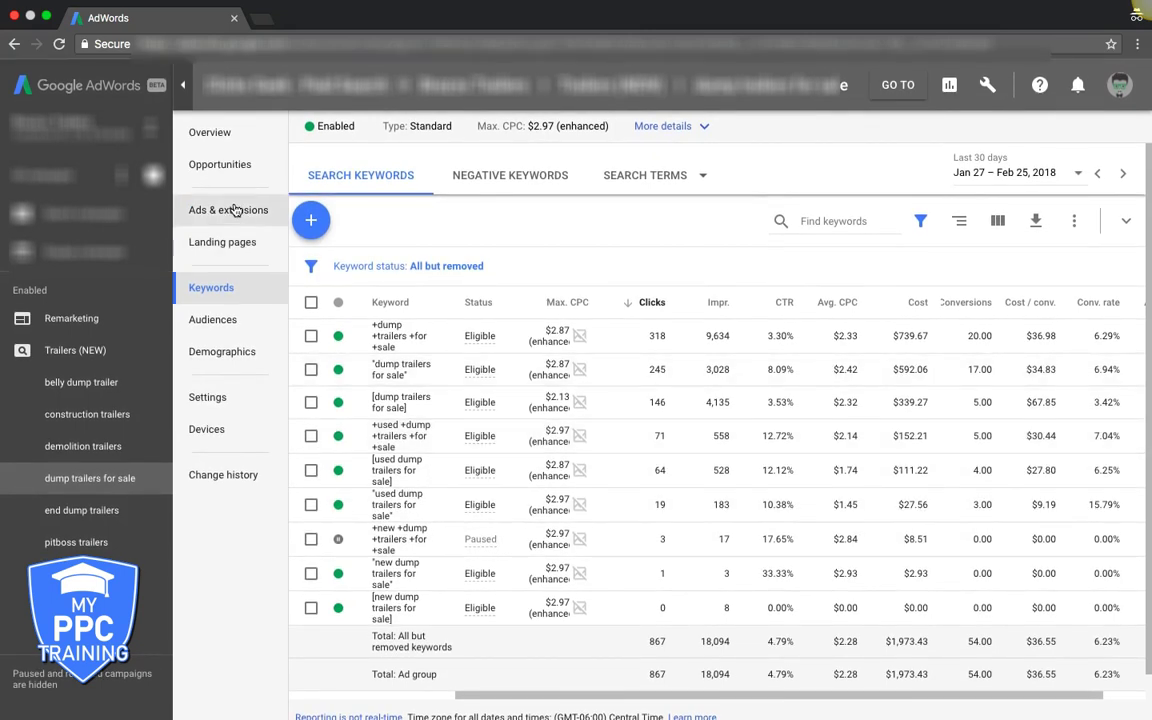
left_click(55, 355)
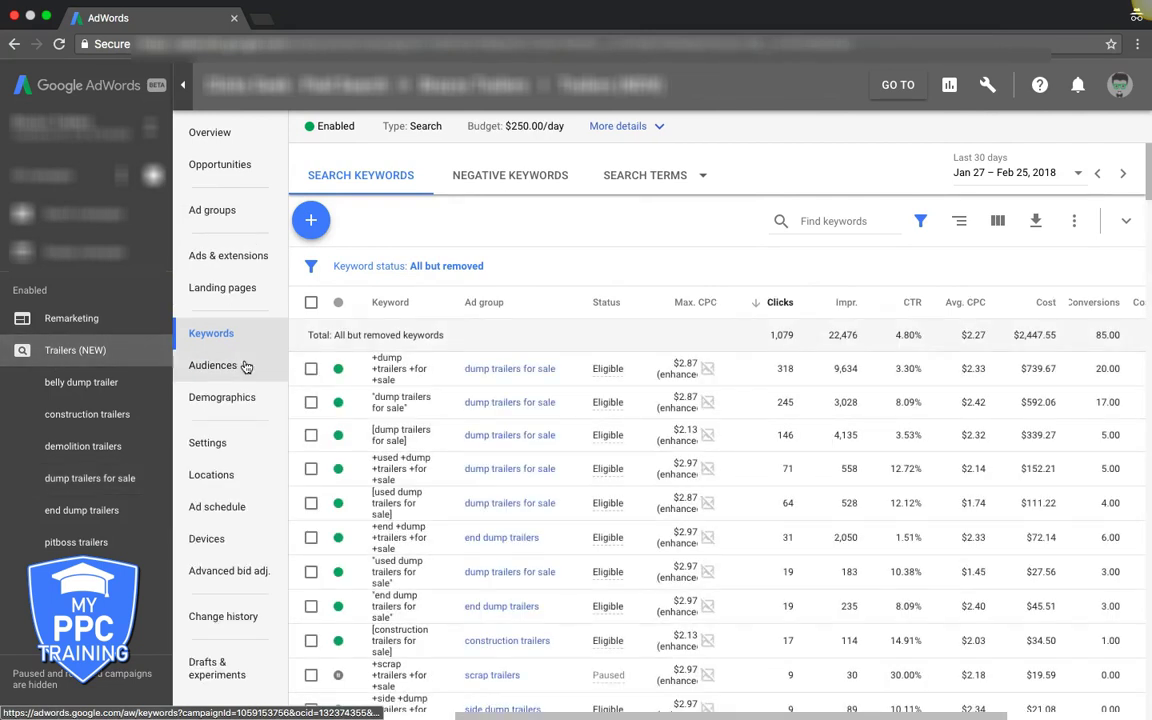
left_click(222, 213)
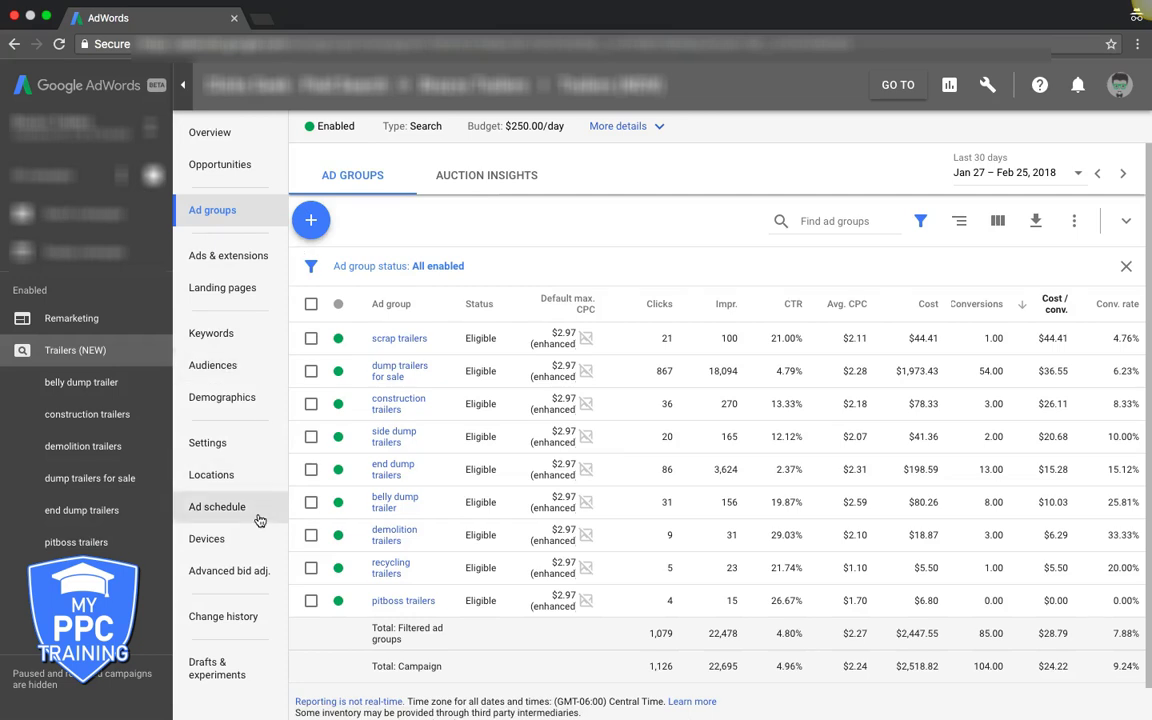
Step: In the campaign's device report, remove the Ad group bid adj. column and add Conversions, Cost / conv. and Conv. rate
left_click(207, 539)
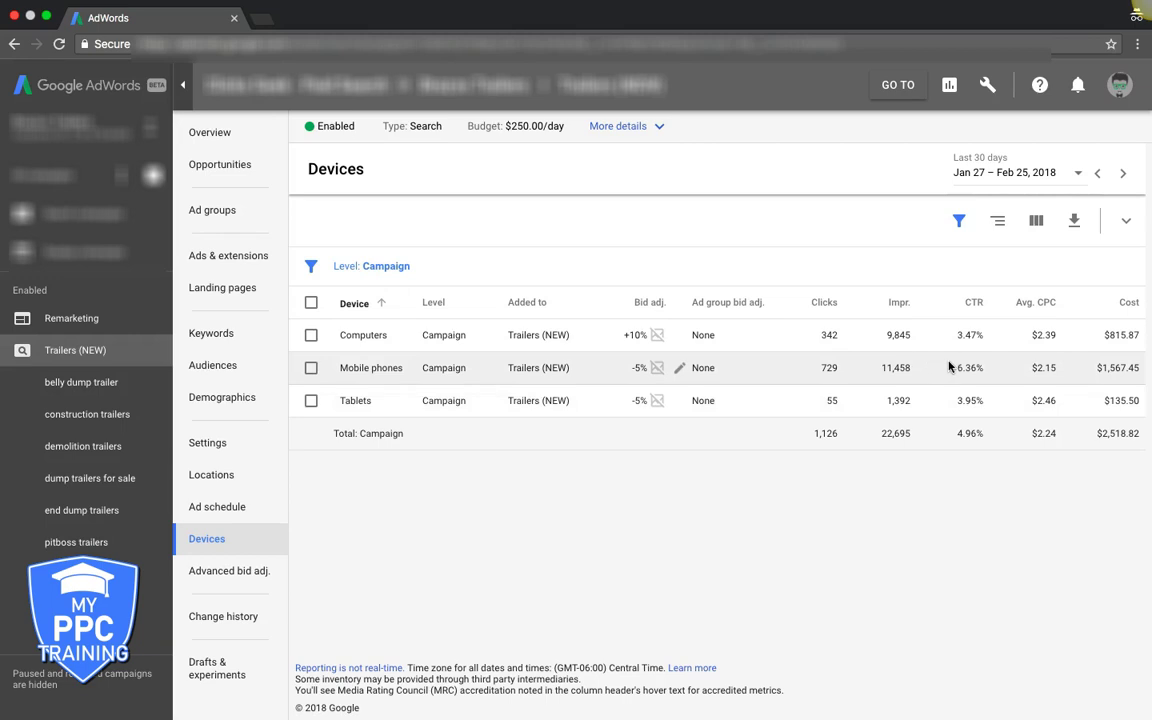
left_click(1036, 220)
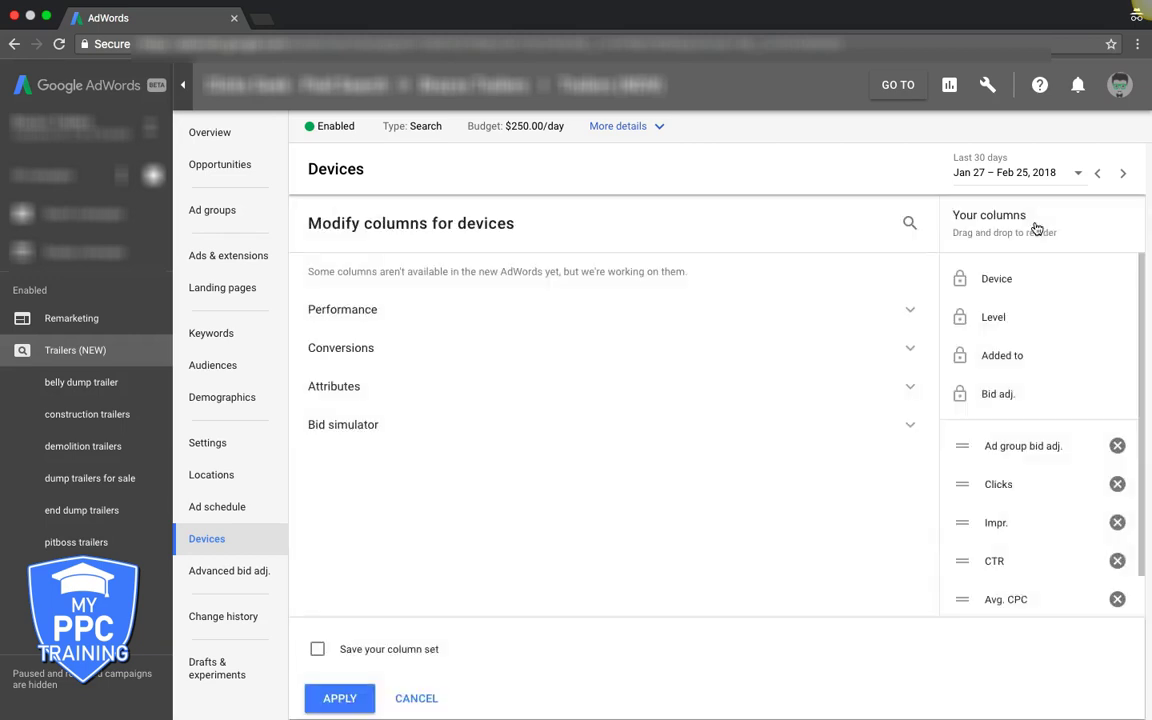
left_click(1117, 446)
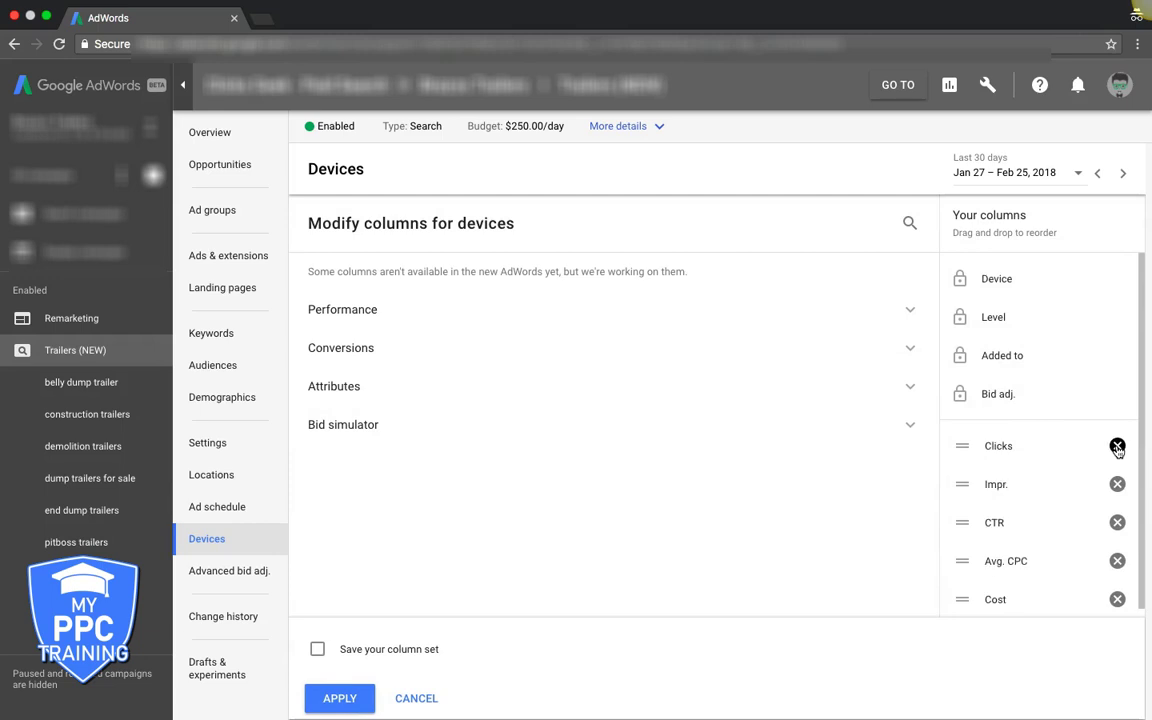
left_click(499, 348)
left_click(317, 394)
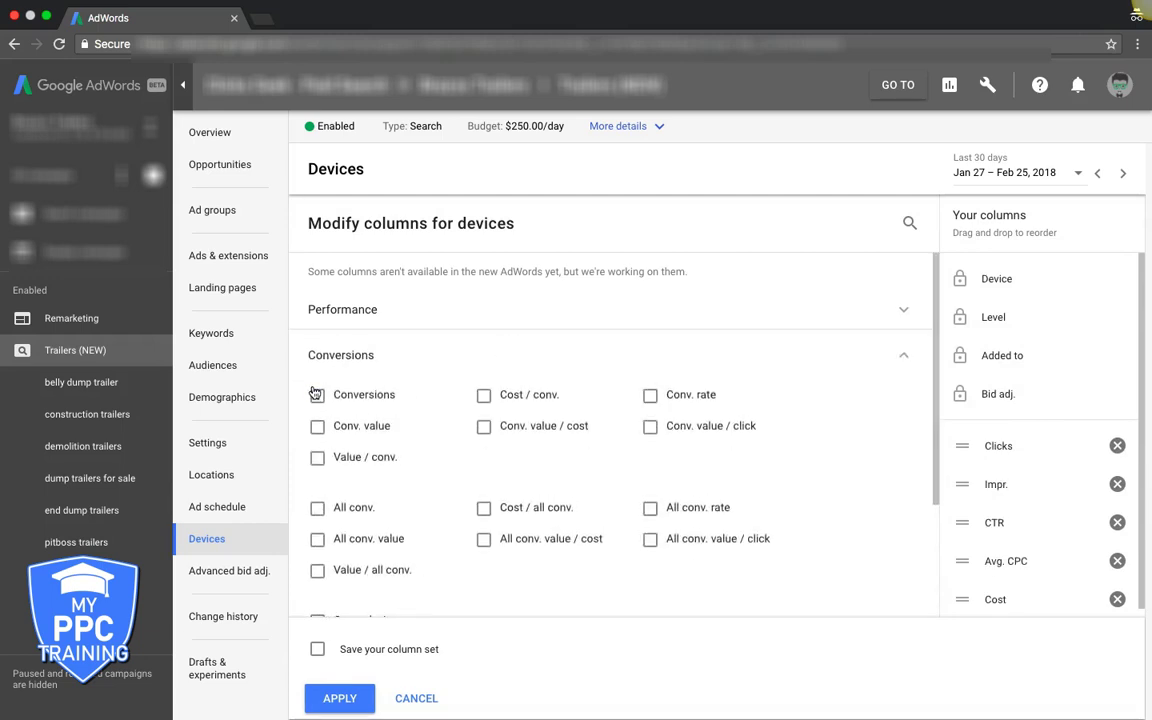
left_click(484, 395)
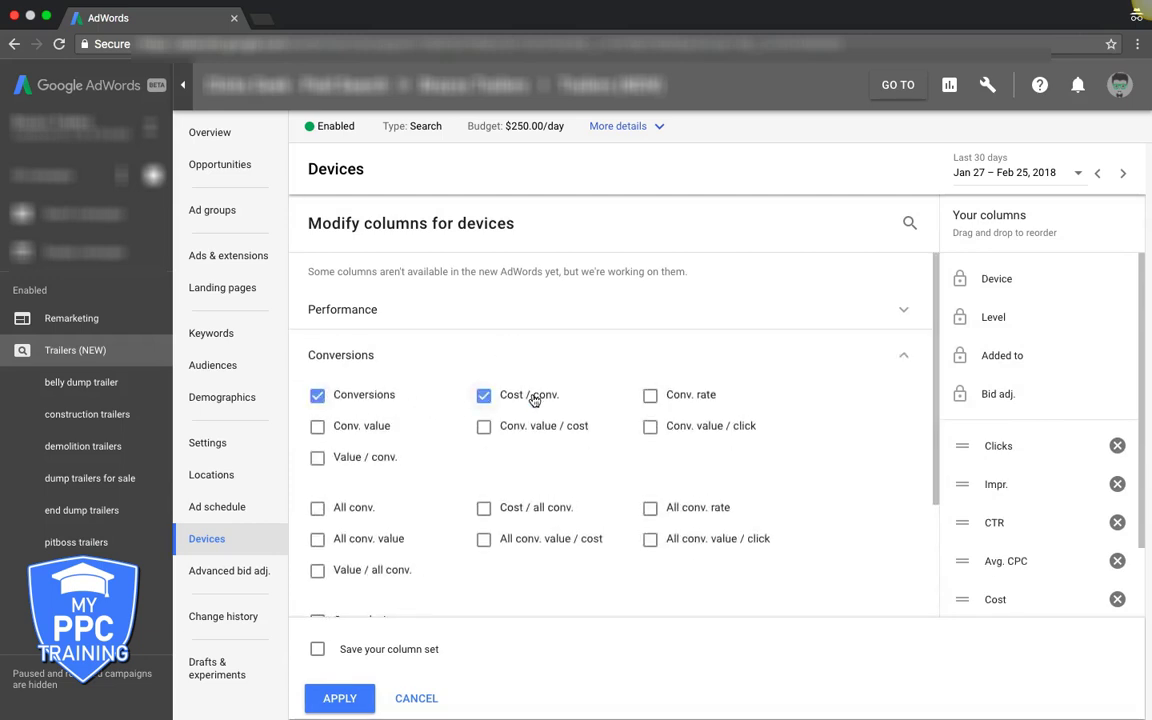
left_click(650, 395)
left_click(337, 697)
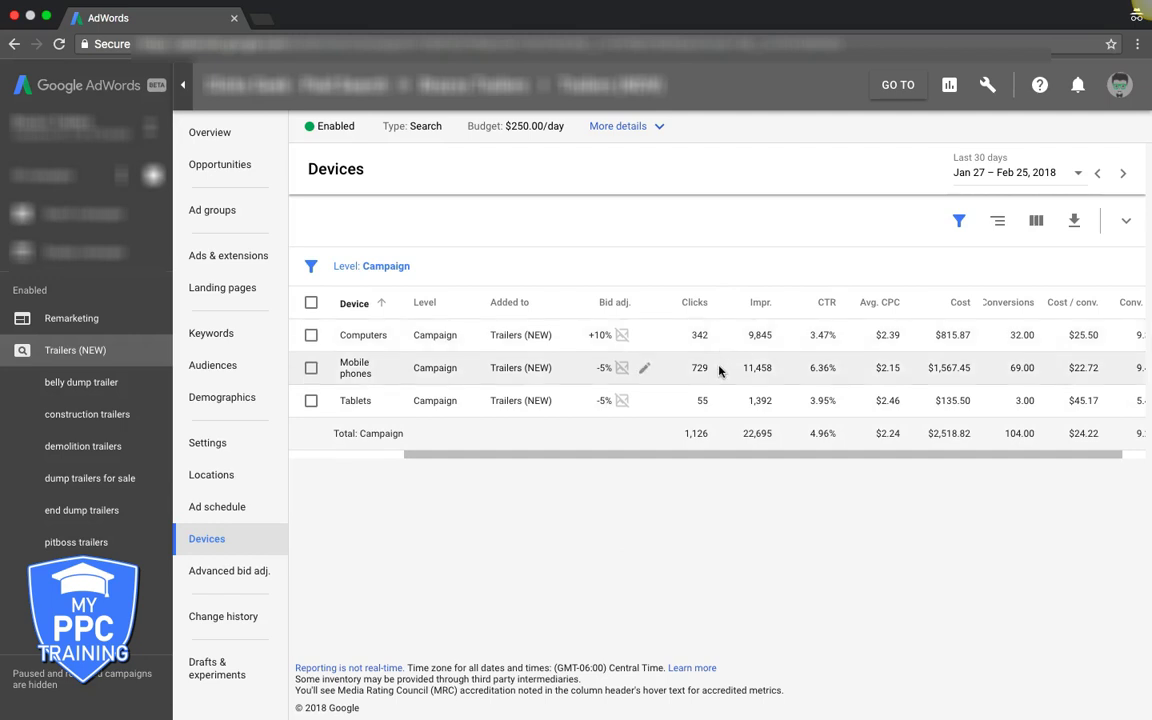
scroll(719, 370, "right", 2)
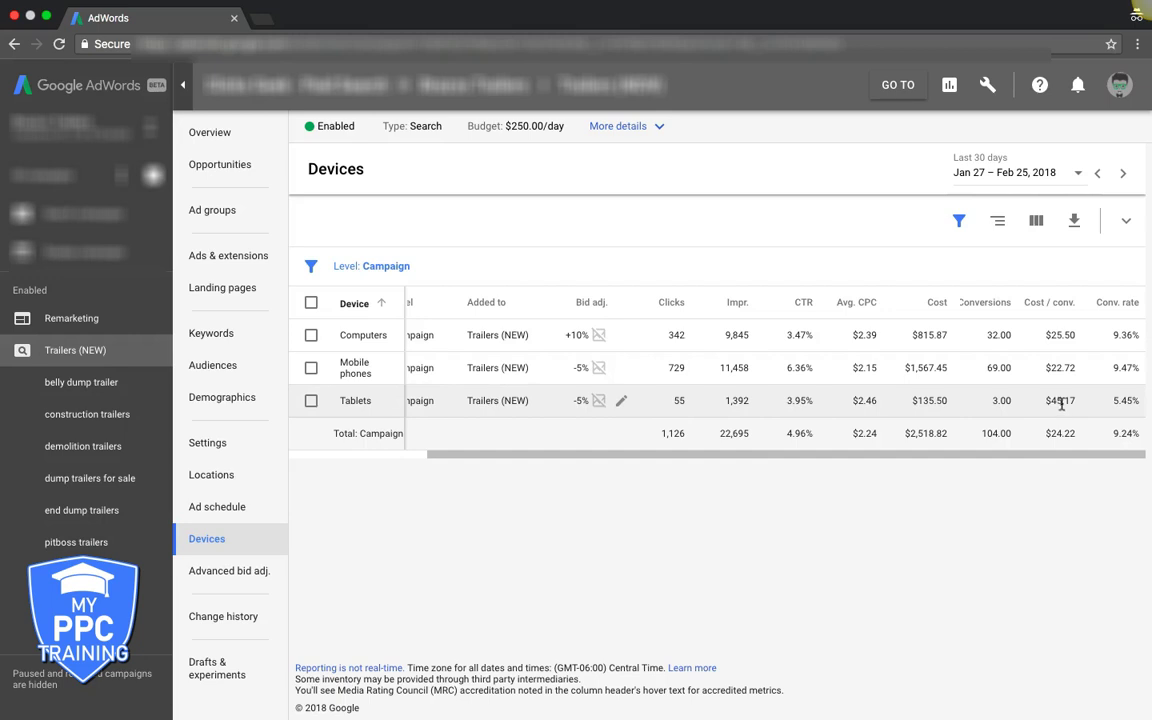
left_click(311, 401)
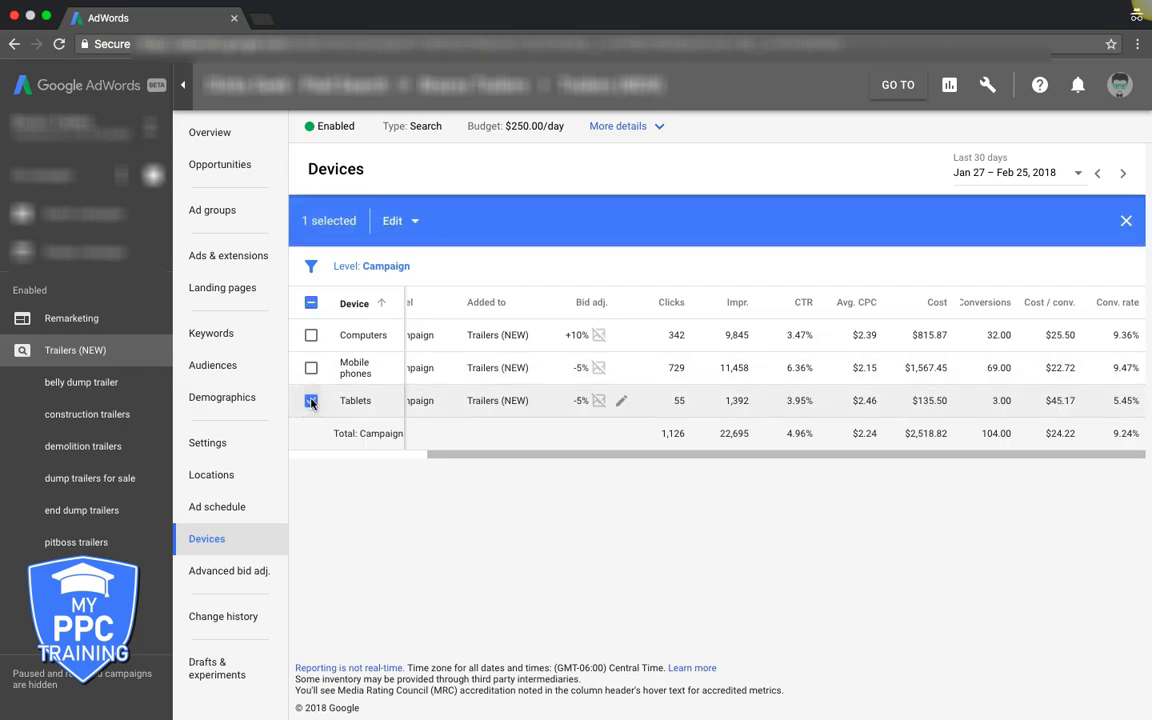
scroll(535, 378, "left", 5)
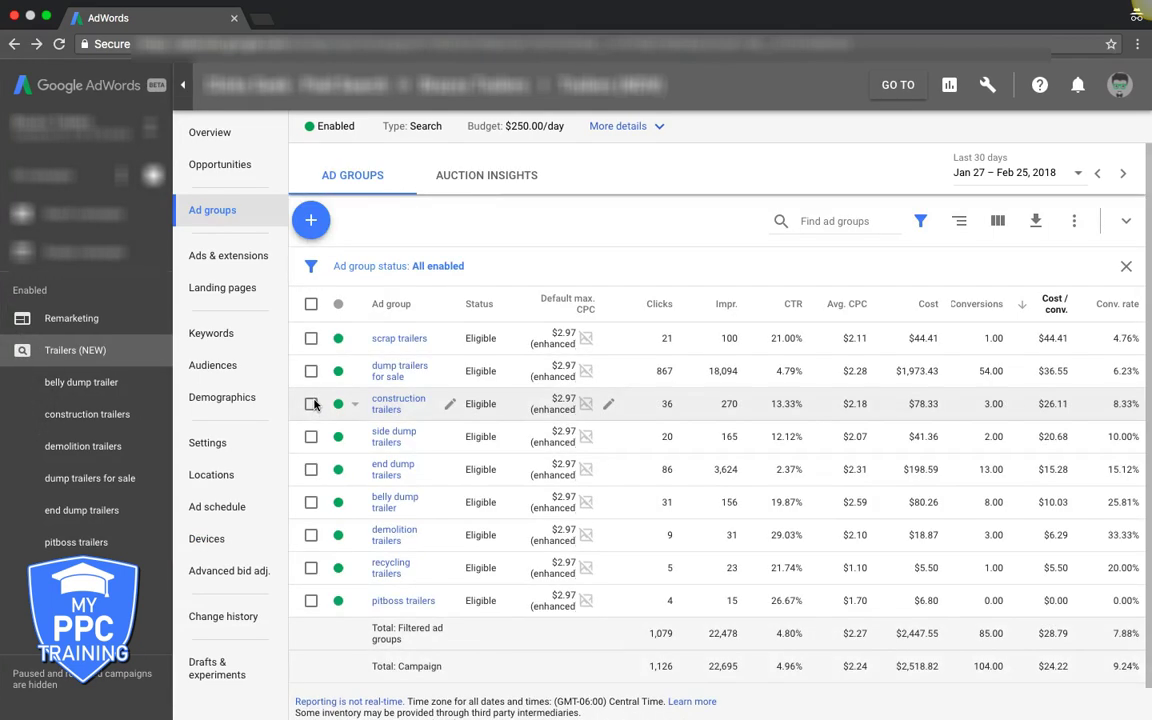
left_click(219, 540)
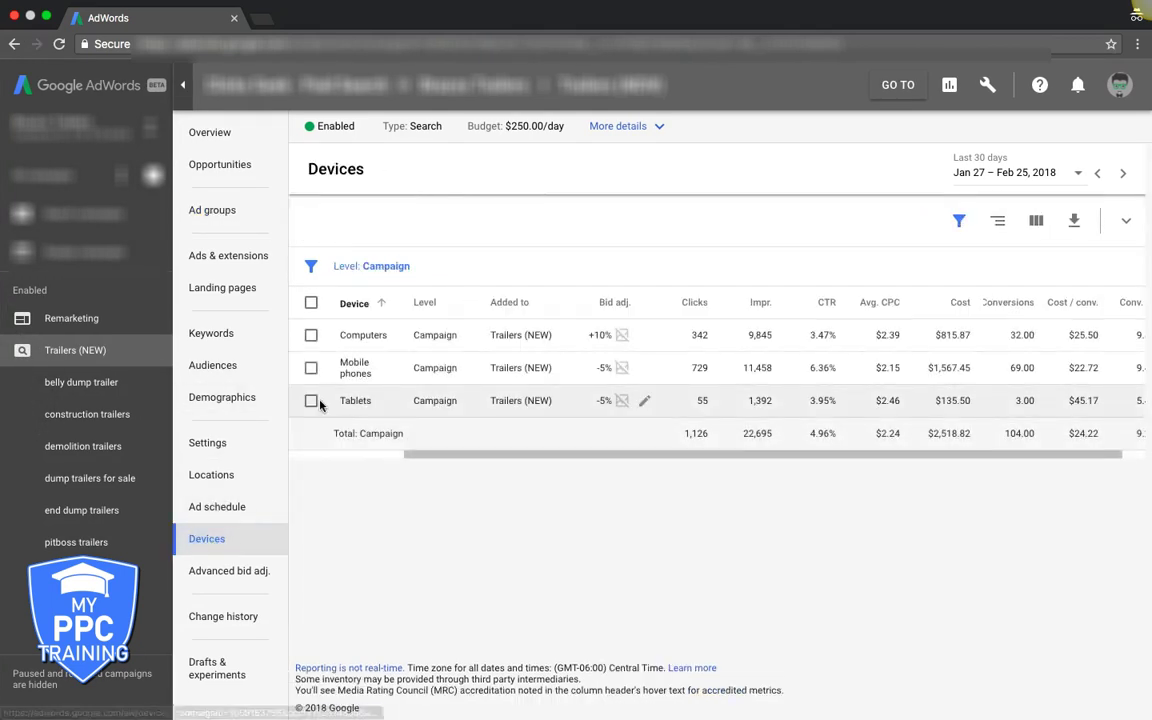
Step: Set the campaign's bid adjustment for Tablets to a 35% decrease and save it
left_click(604, 401)
left_click(736, 431)
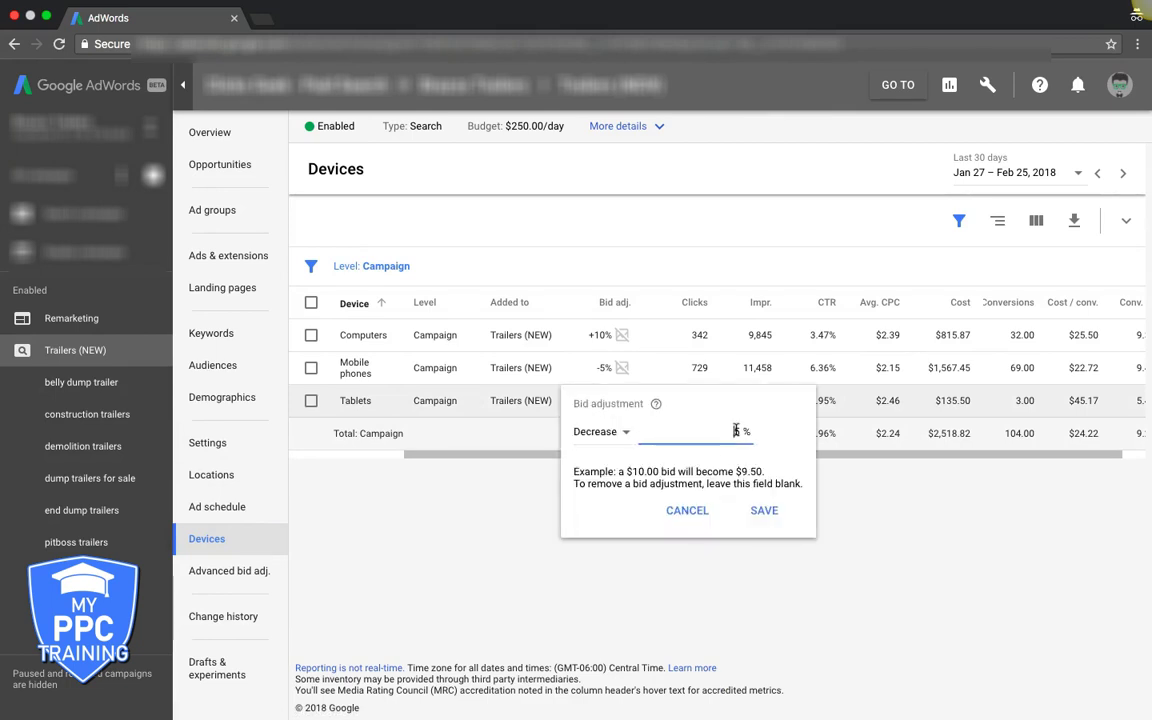
key("BackSpace")
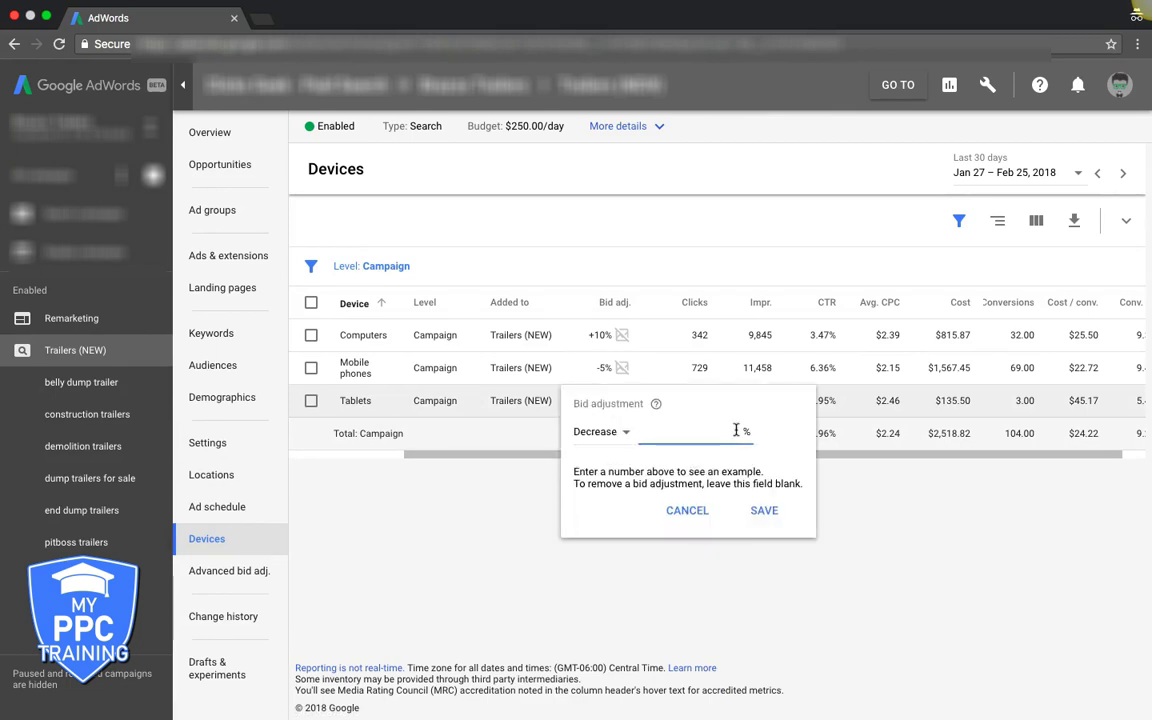
type("35")
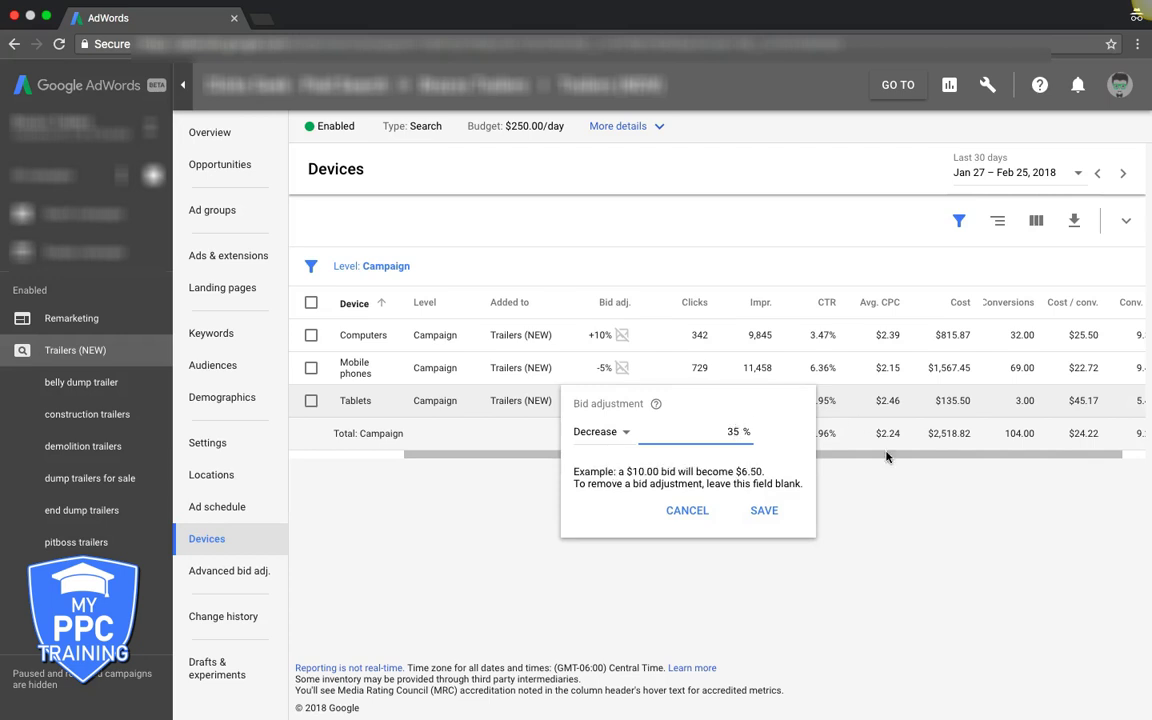
left_click(781, 516)
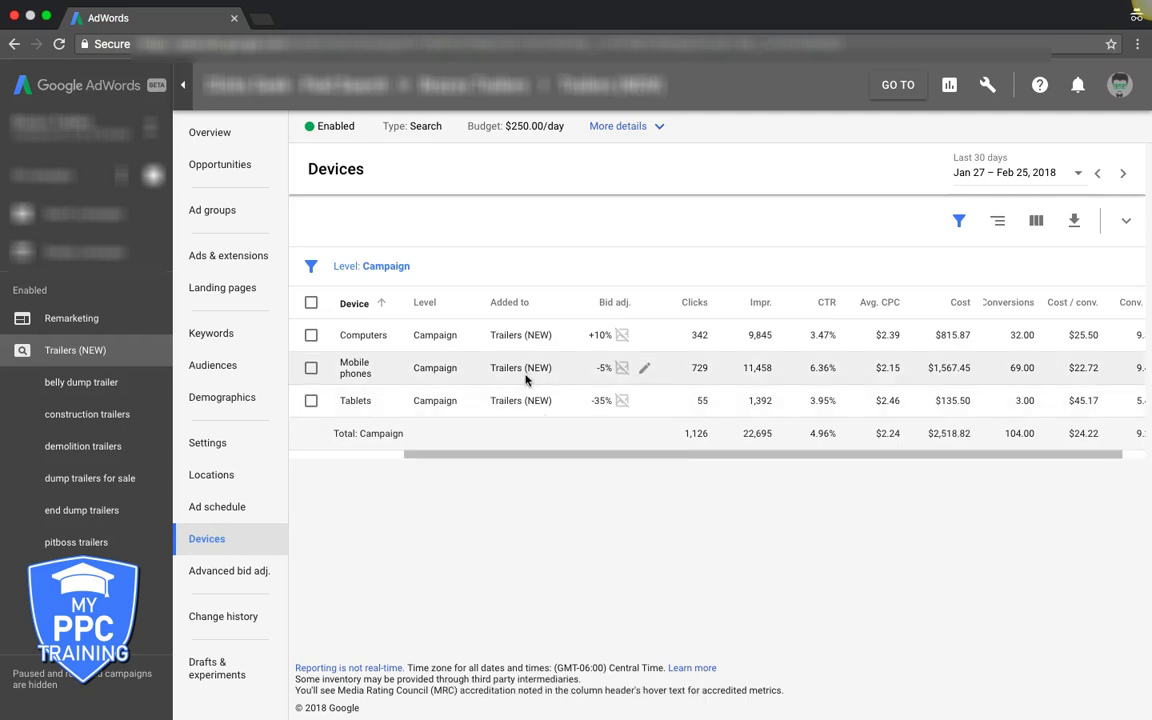
Step: Remove the campaign's bid adjustment for Mobile phones by saving it blank, and check the device metrics
left_click(601, 368)
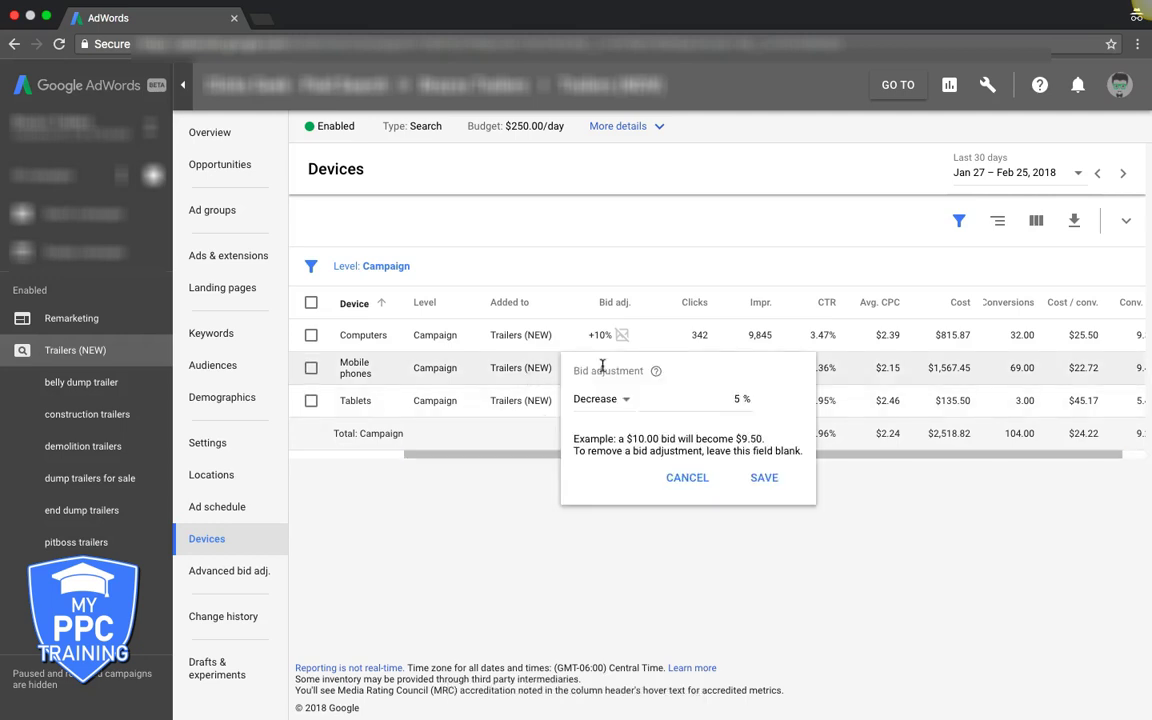
left_click(743, 396)
key("BackSpace")
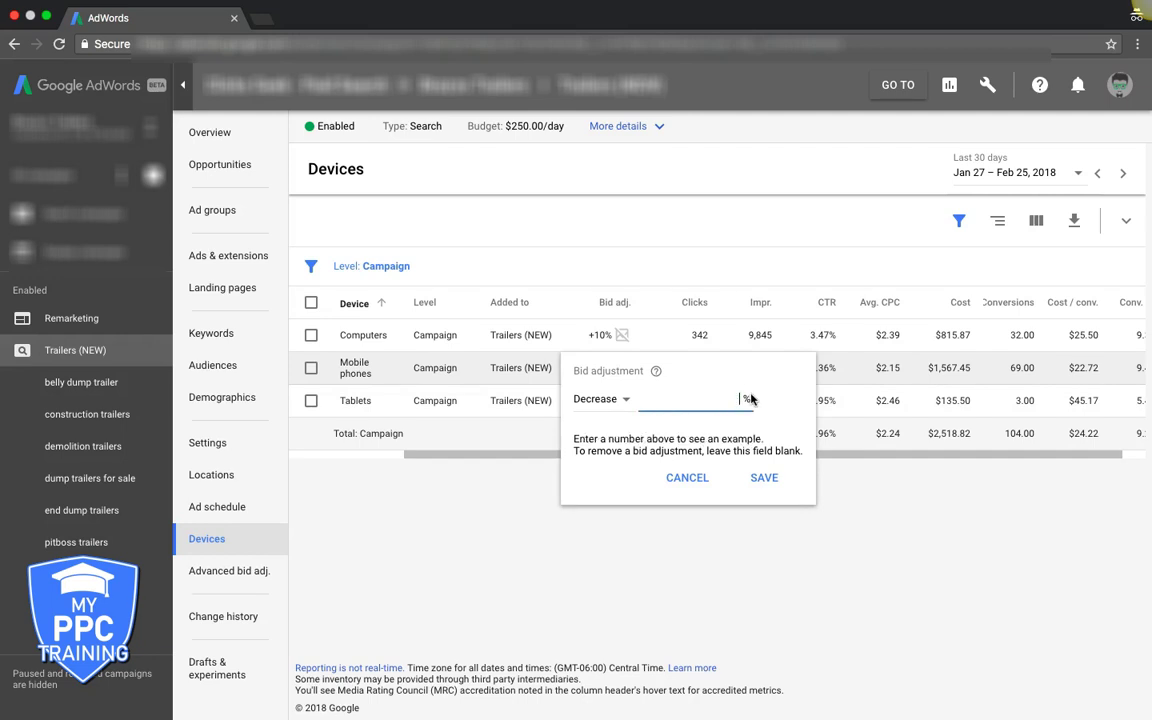
left_click(766, 477)
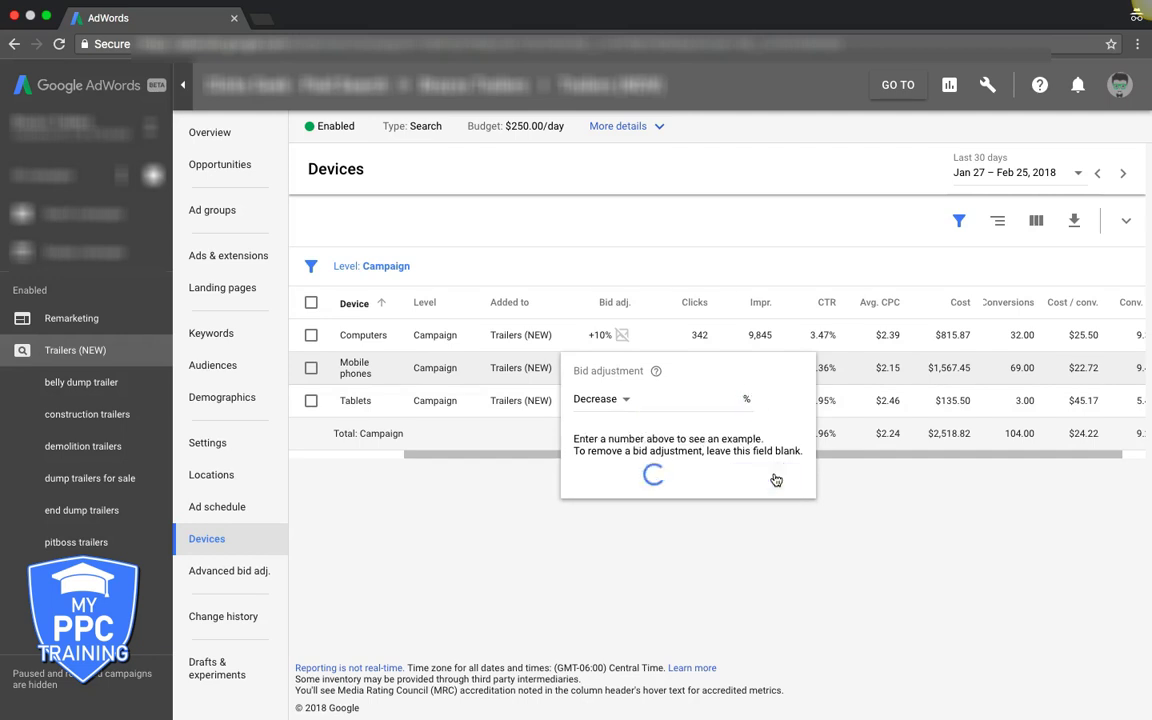
scroll(674, 368, "right", 2)
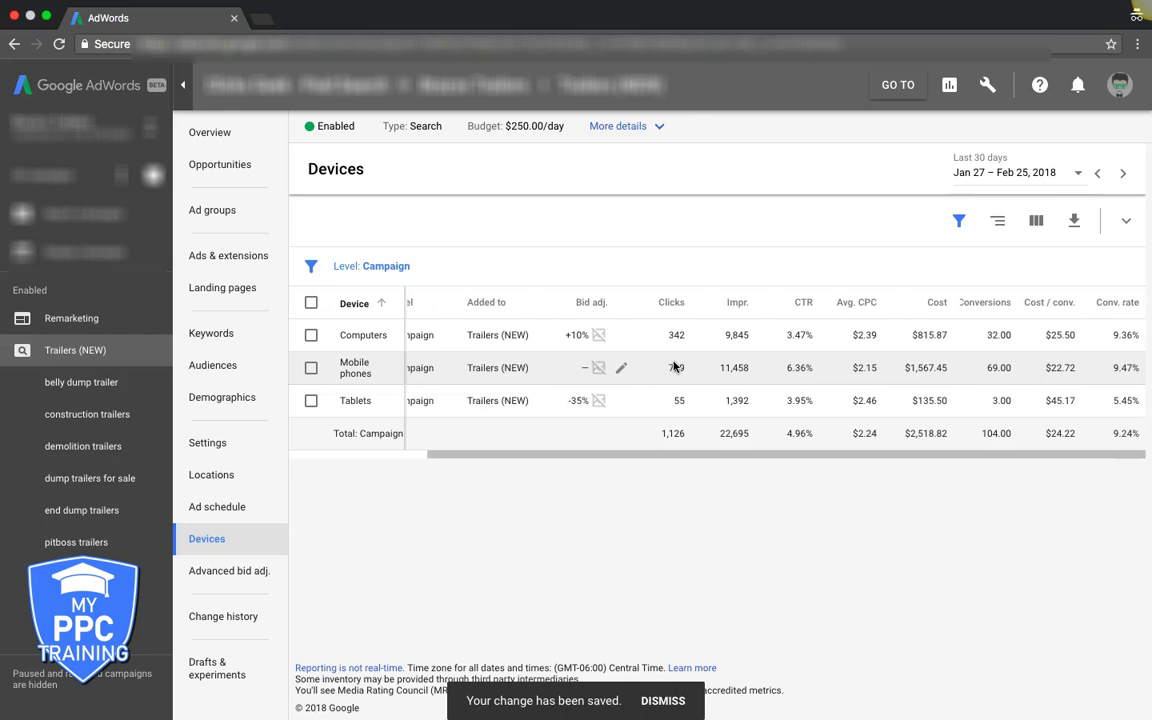
scroll(674, 368, "left", 2)
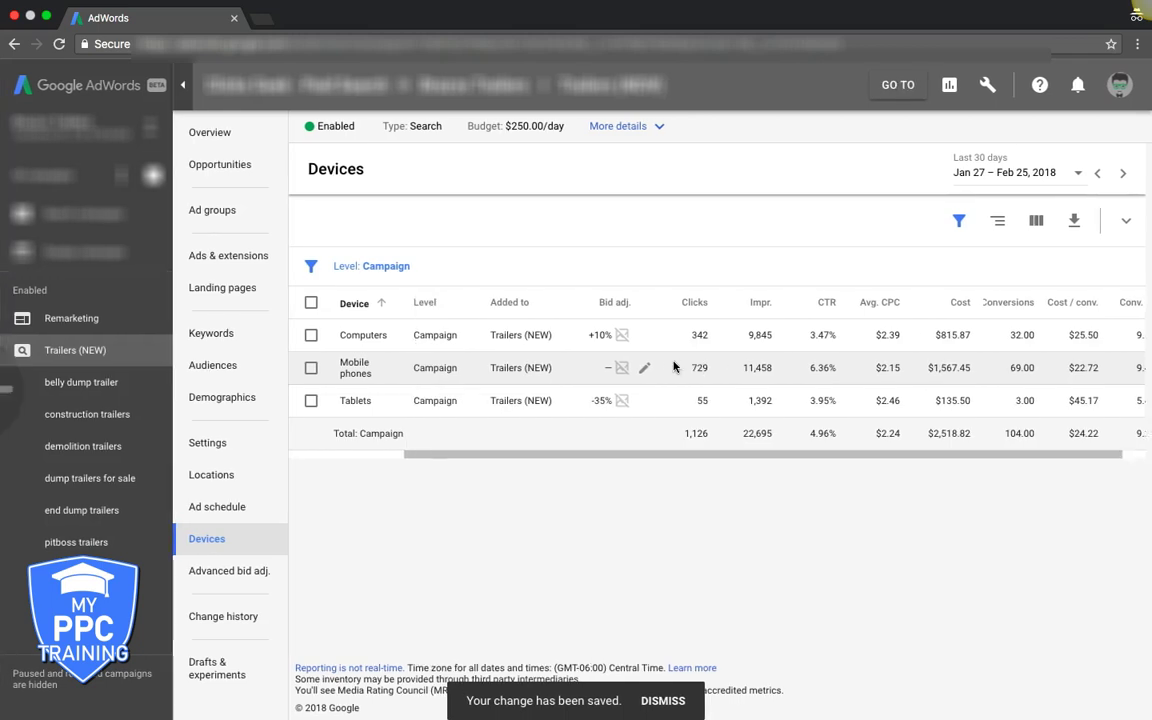
Step: Go back to the ad groups list of the Trailers (NEW) campaign
left_click(76, 352)
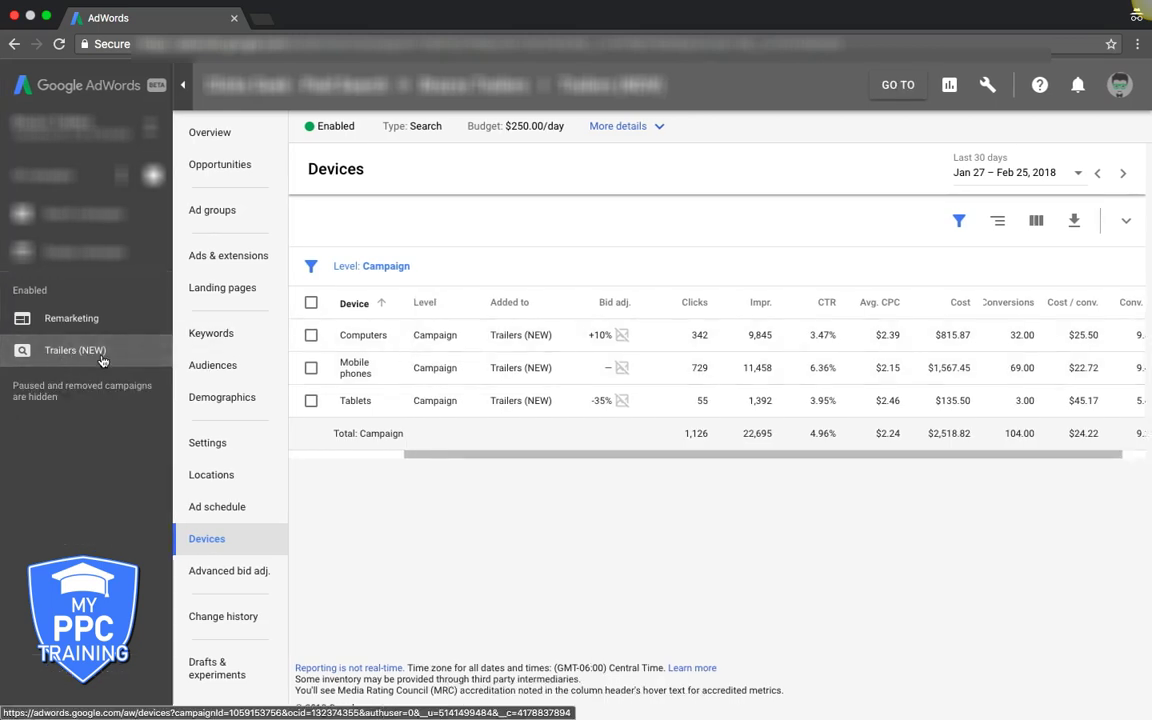
left_click(214, 214)
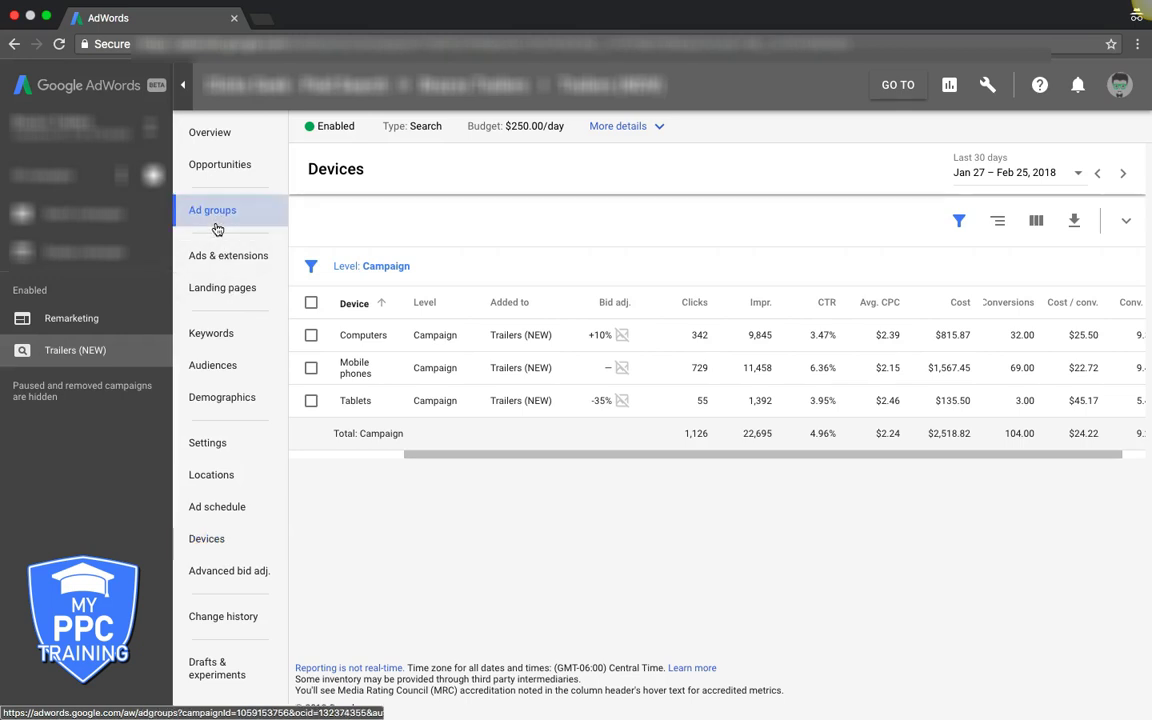